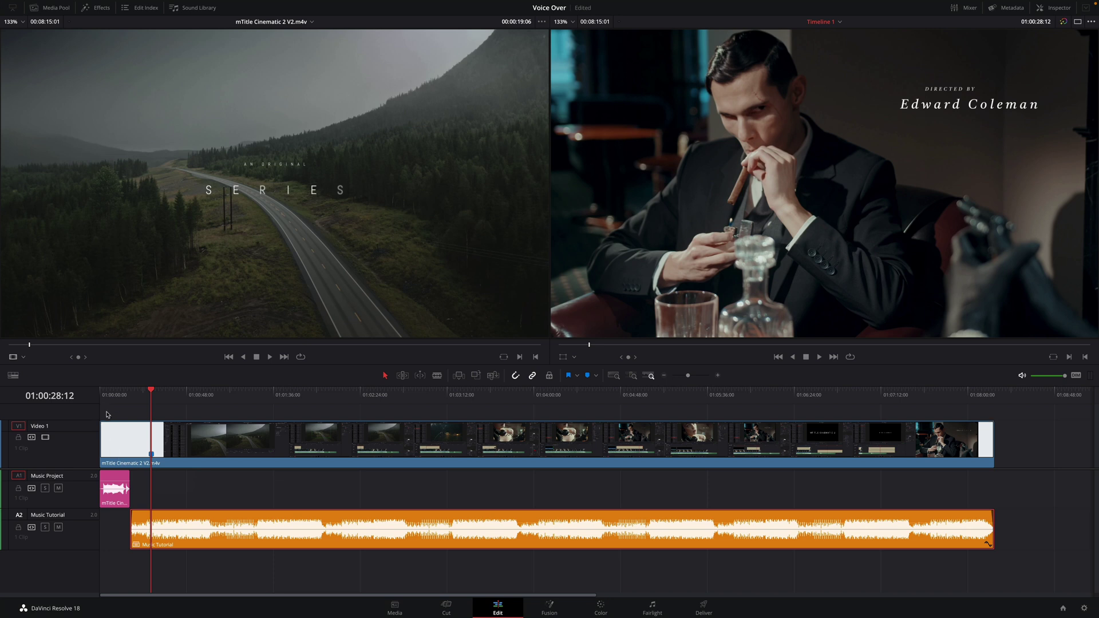
- Play the timeline from the start, then stop playback around 28 seconds
drag(111, 399, 107, 397)
key(space)
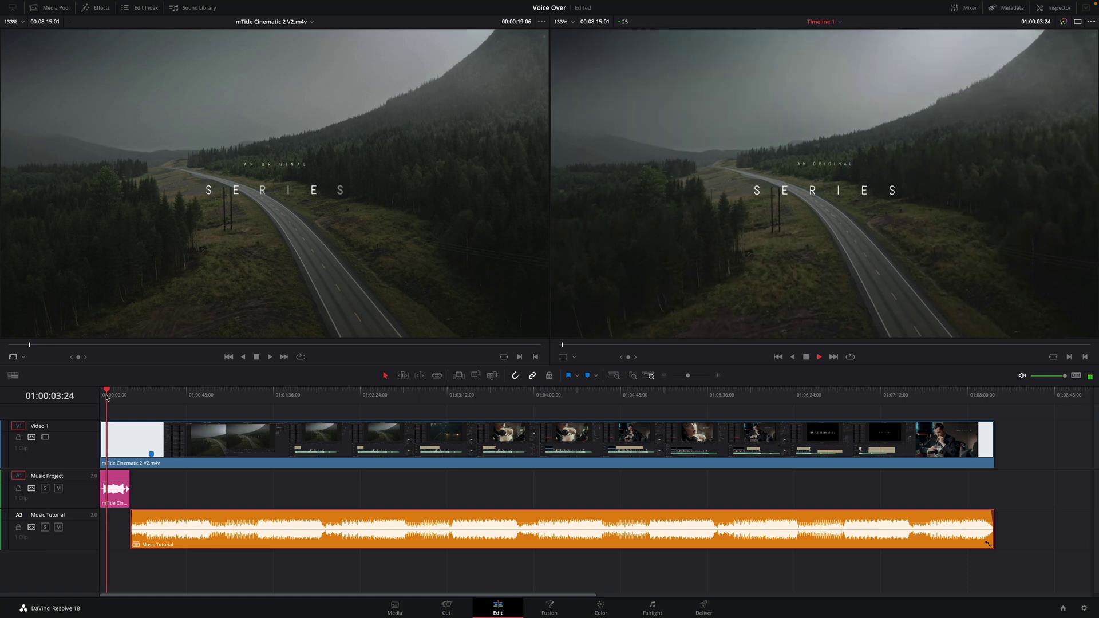
click(147, 395)
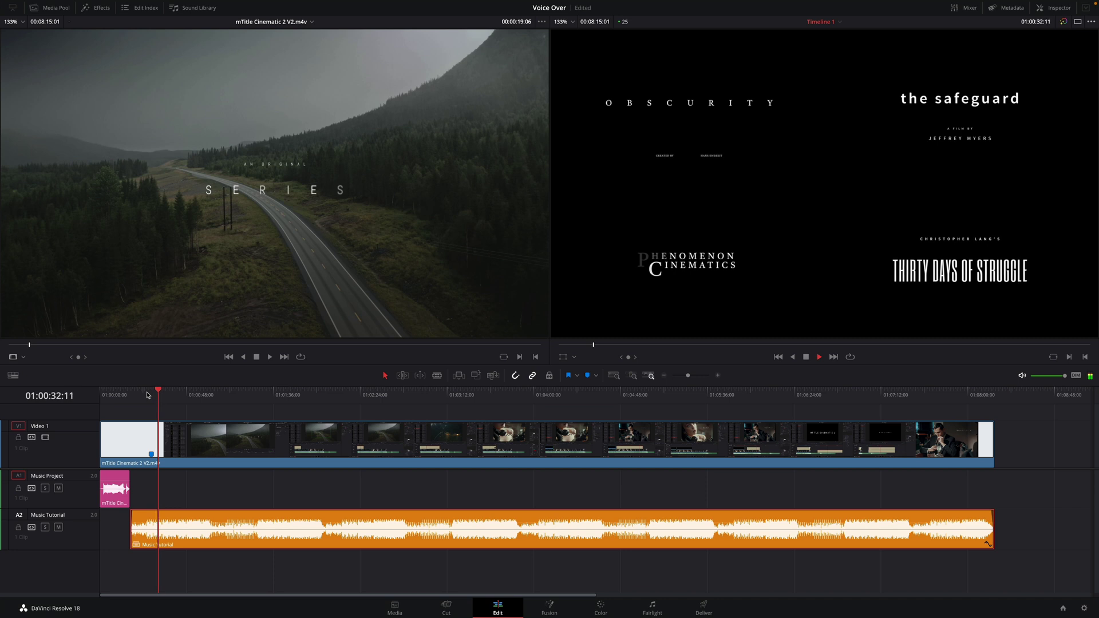
key(space)
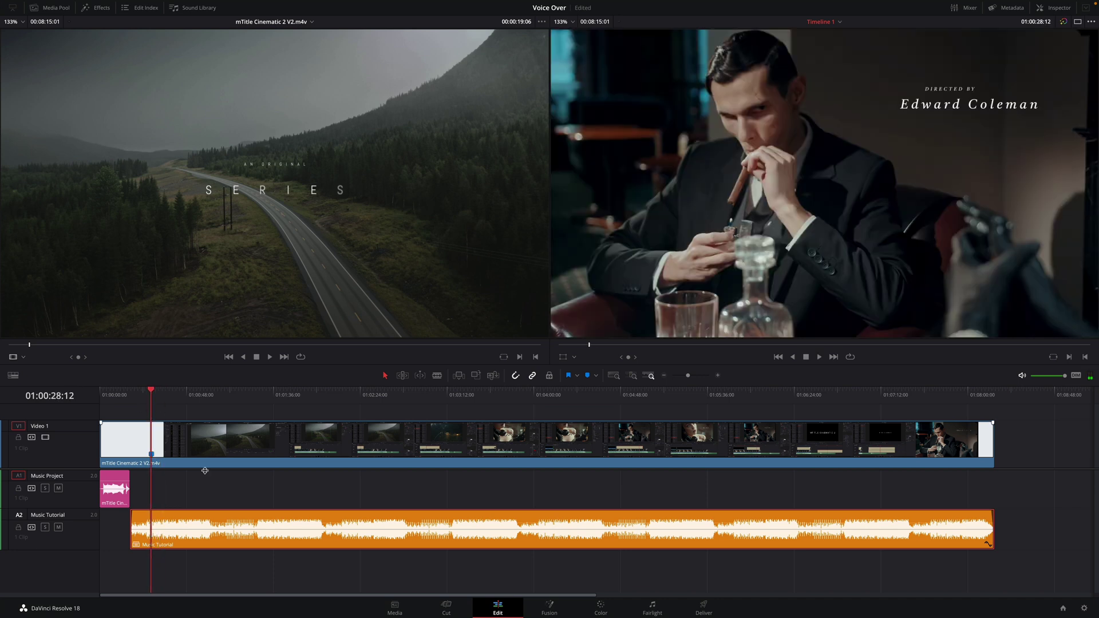
- On the Fairlight page, add a mono audio track A3 and rename it 'Voice Over'
click(652, 607)
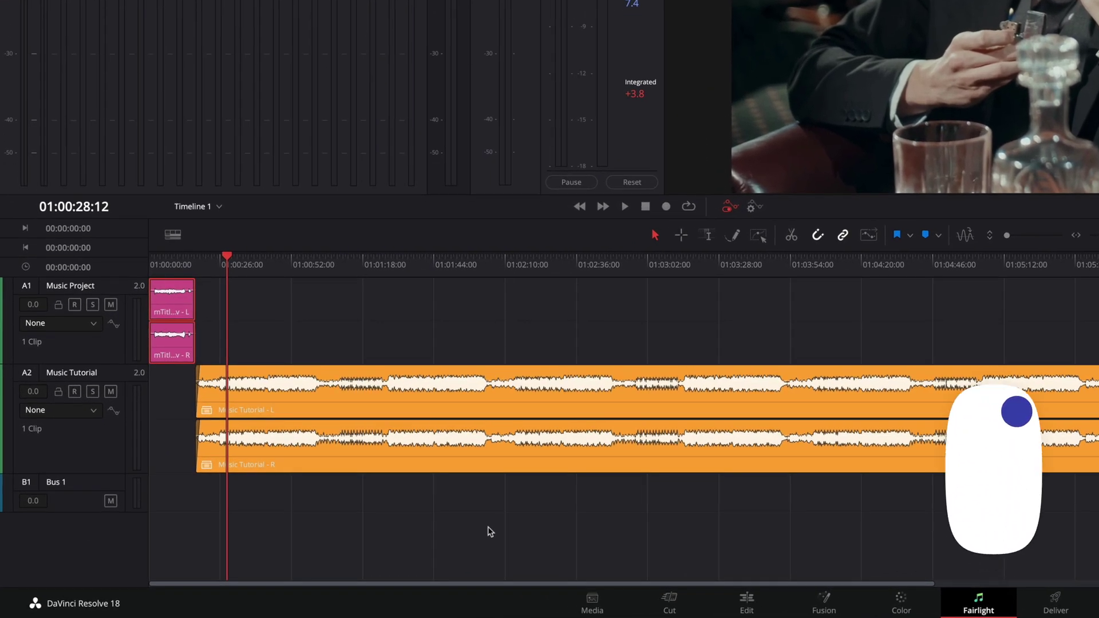
right_click(95, 542)
mouse_move(131, 309)
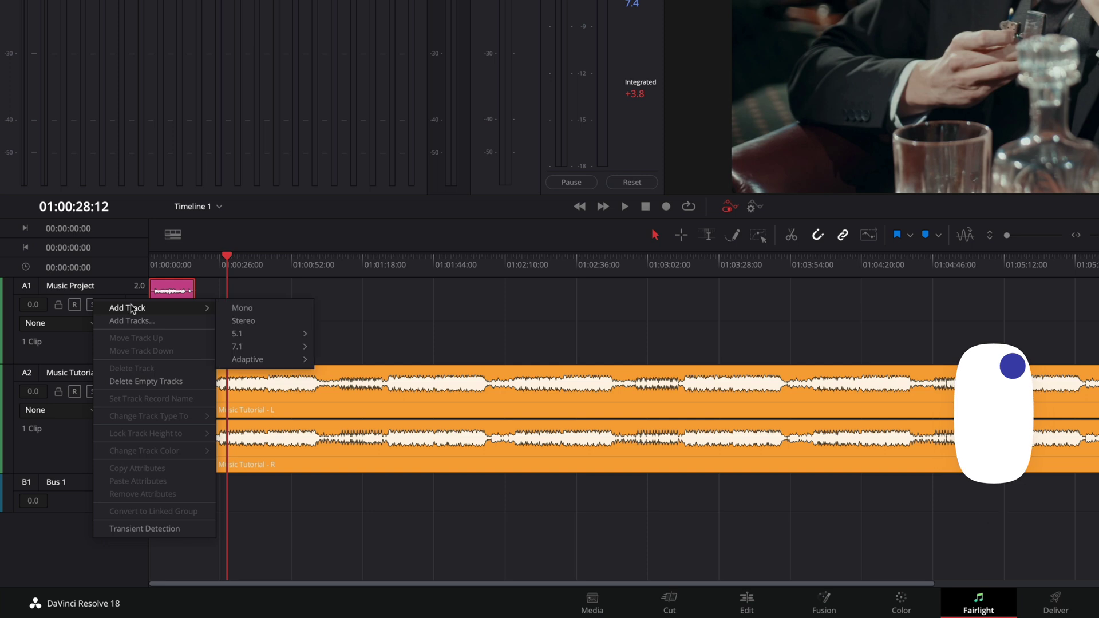
click(256, 310)
double_click(81, 482)
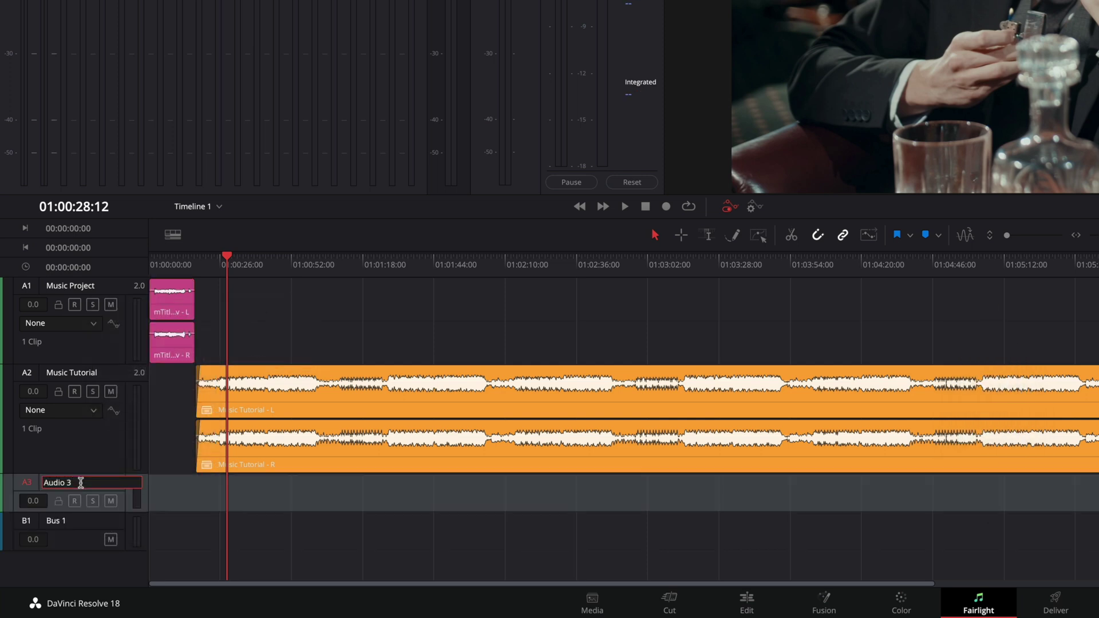
drag(81, 483, 32, 475)
text(Voice Over)
key(Return)
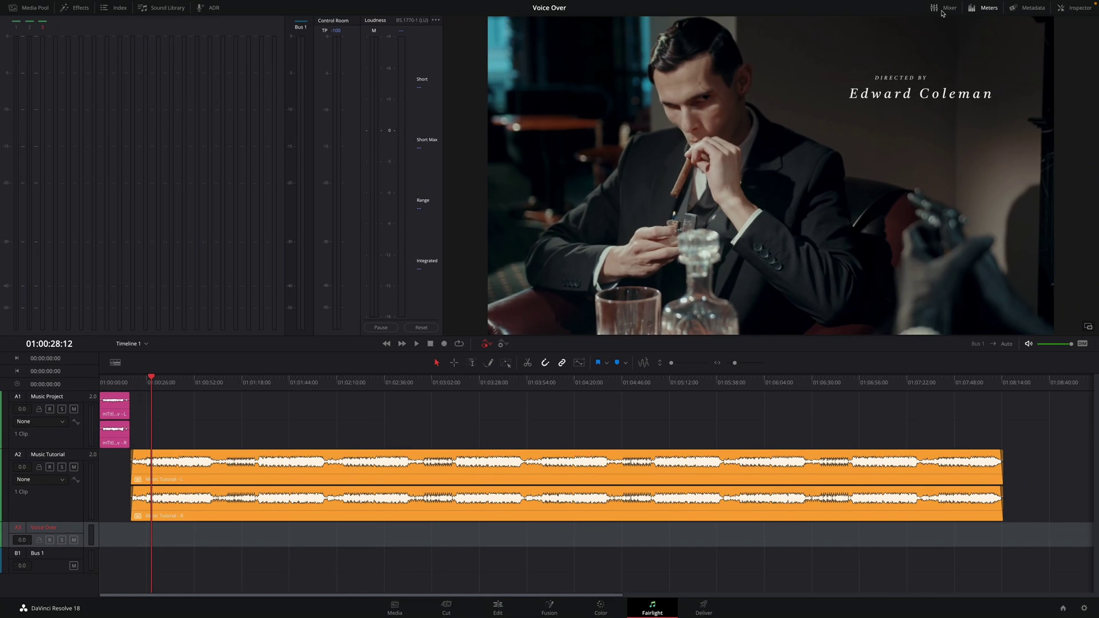
- In the Mixer, patch the 1: Rode Podcaster input to the A3 Voice Over track
click(947, 8)
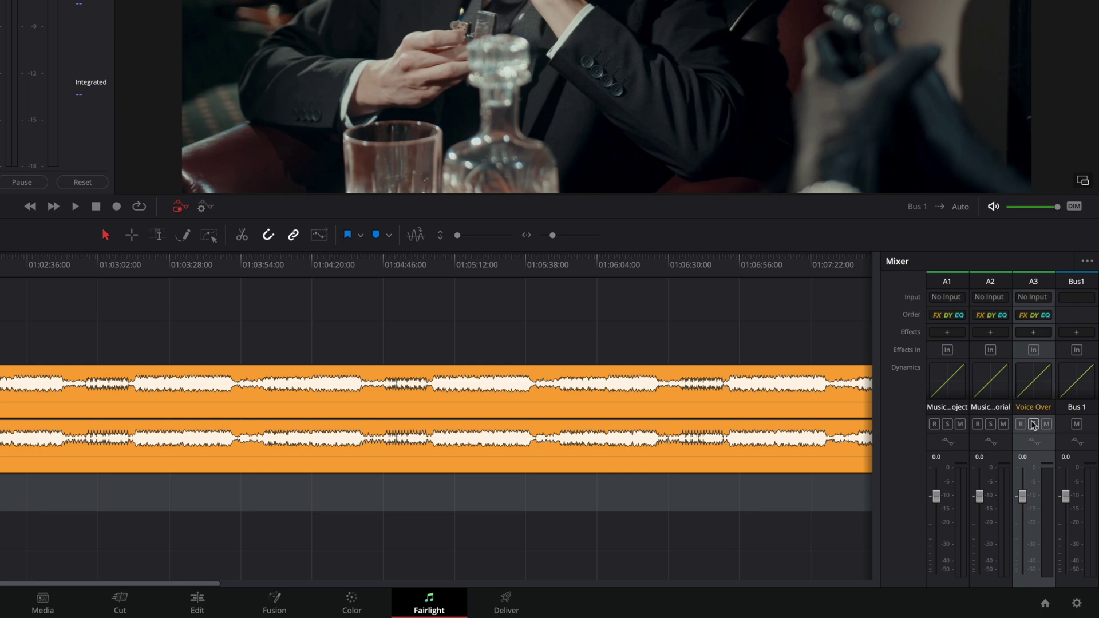
click(1032, 298)
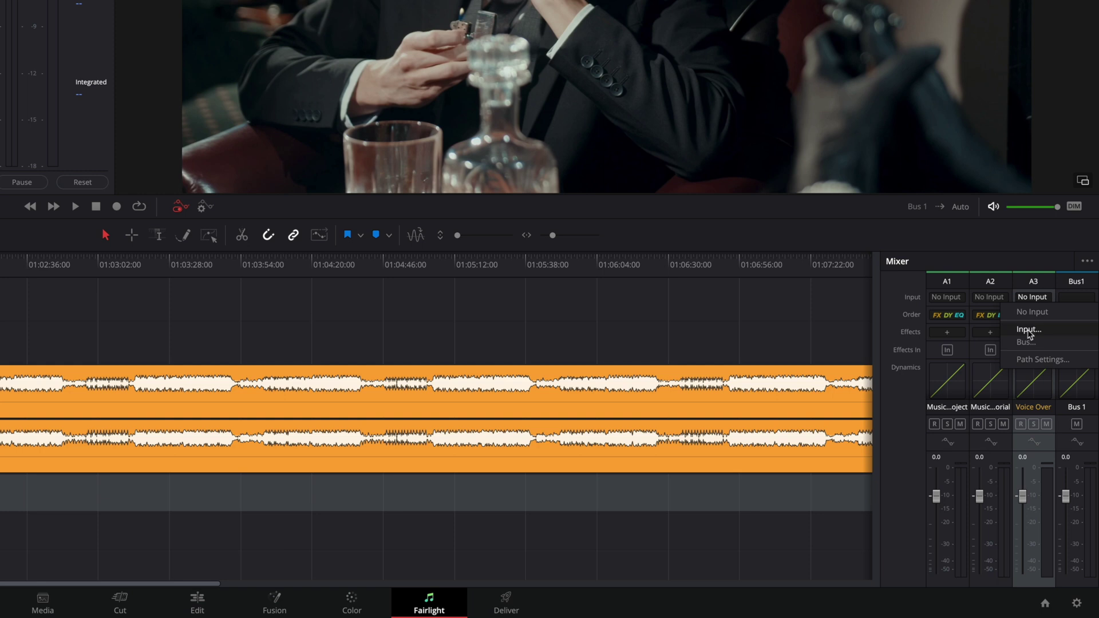
click(1027, 331)
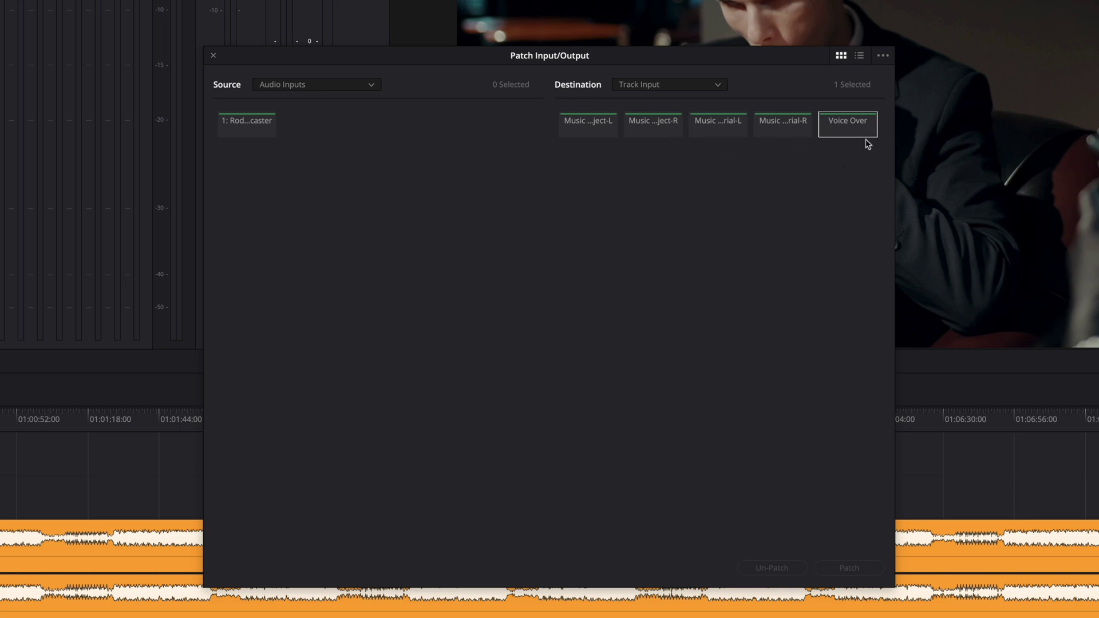
click(247, 131)
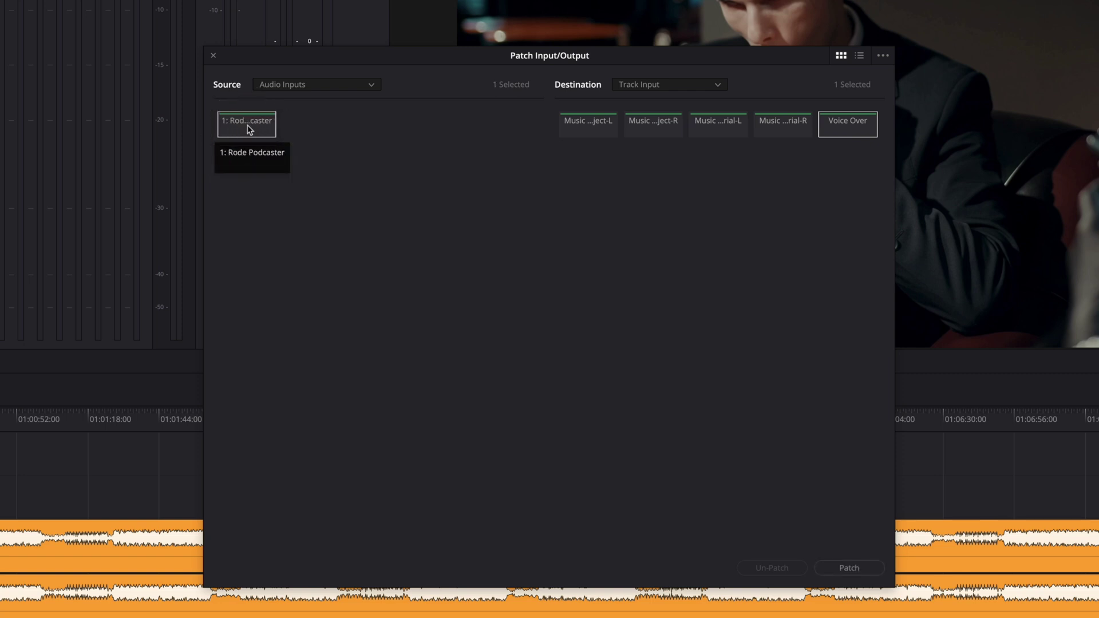
click(857, 569)
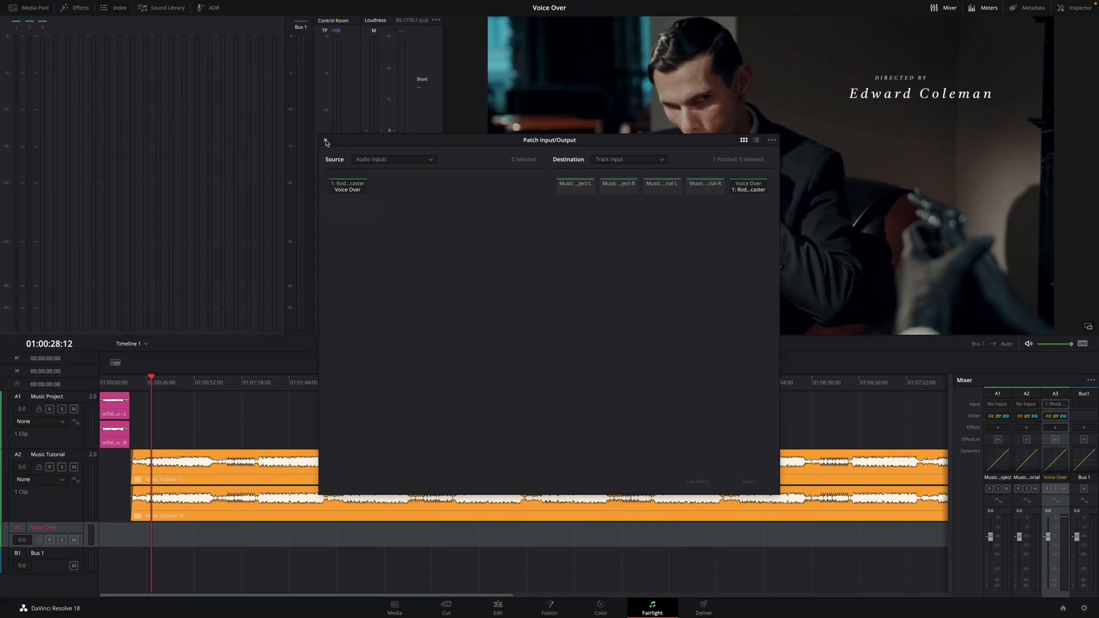
- Close the Patch Input/Output window, arm A3 Voice Over, and move the playhead back
click(326, 139)
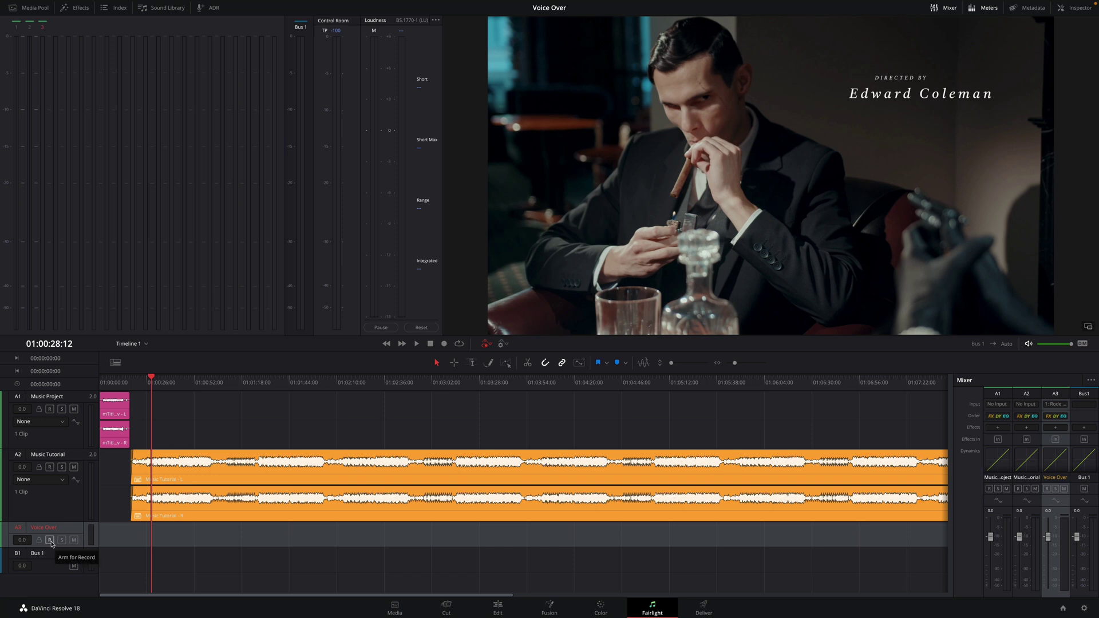
click(50, 540)
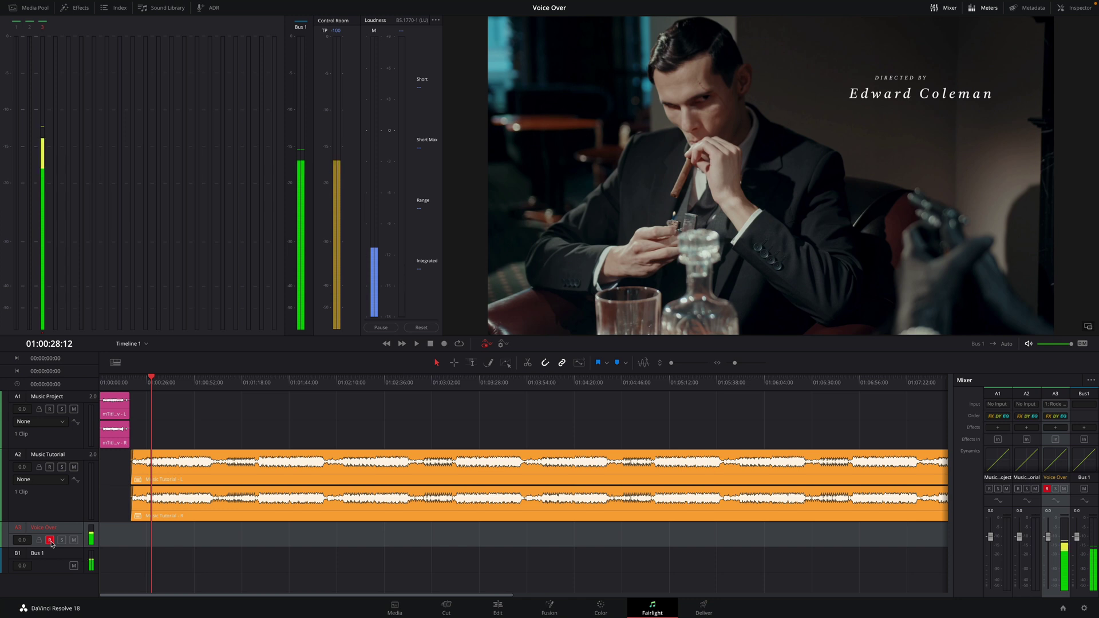
drag(162, 382, 131, 390)
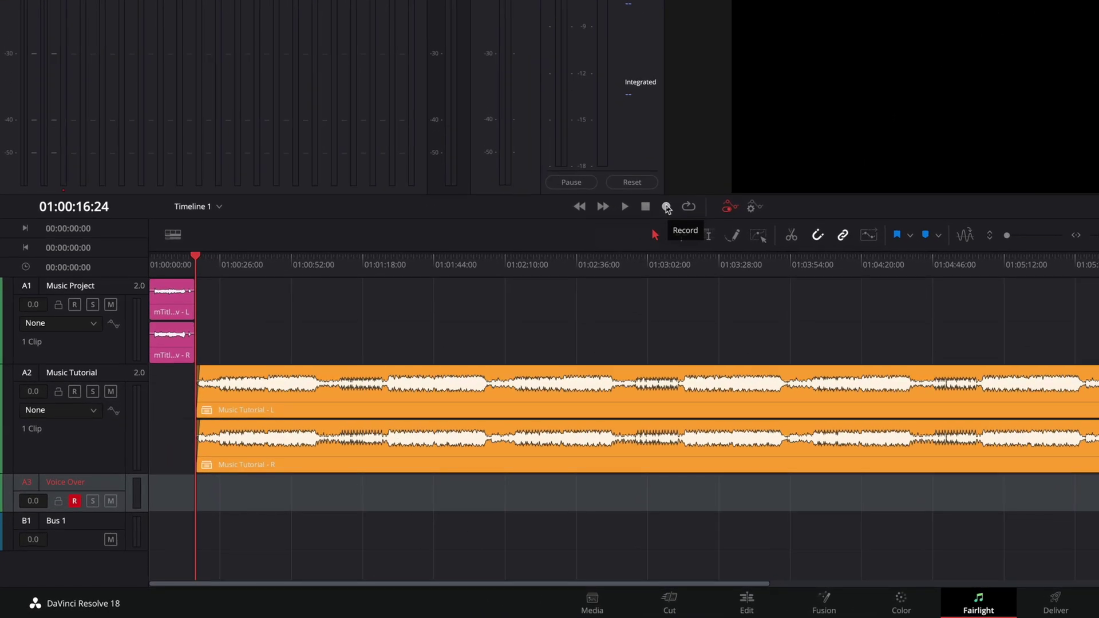
- Record a first voiceover take with Music Tutorial muted, then play it back
click(667, 207)
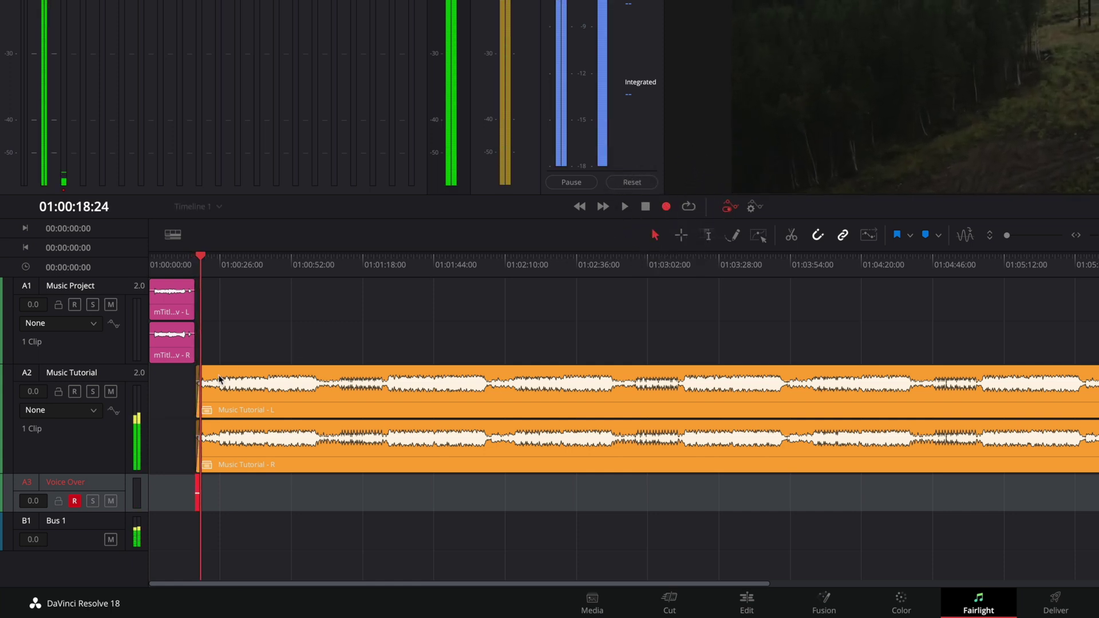
click(110, 391)
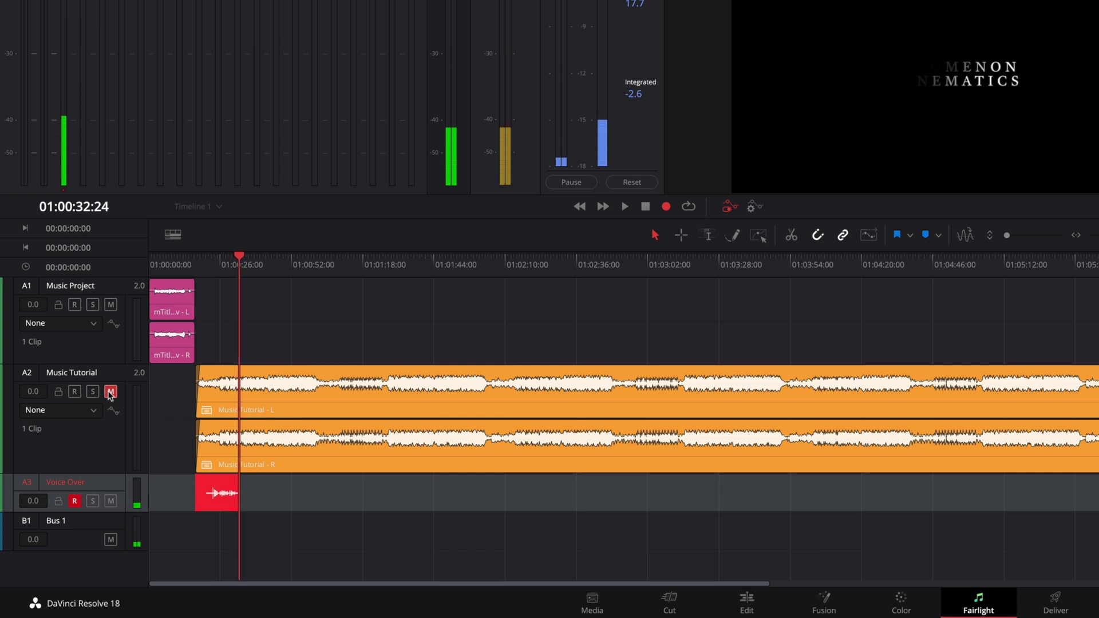
click(644, 209)
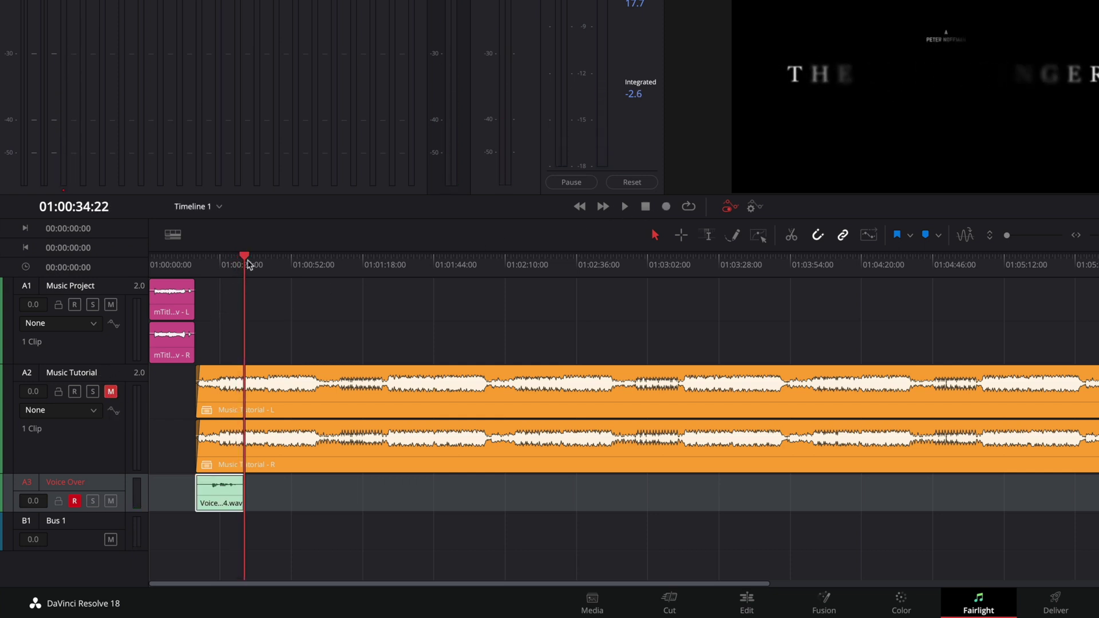
drag(247, 262, 202, 263)
key(space)
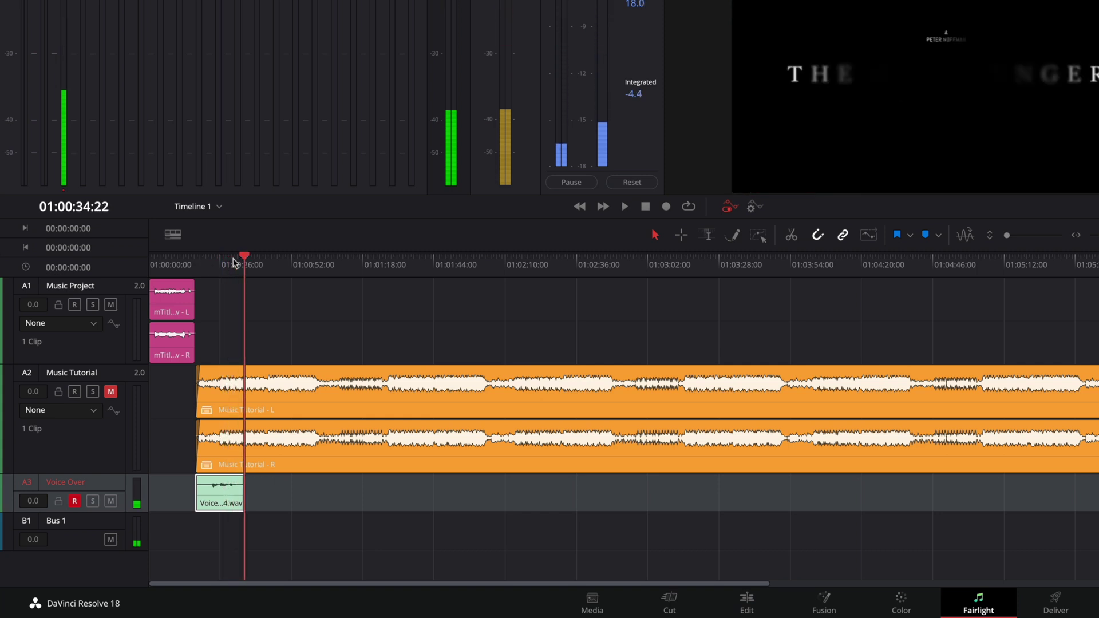
key(space)
- Record a second punched-in take from about 29 seconds and play both takes back
key(ctrl+equal)
key(ctrl+equal)
key(ctrl+equal)
drag(767, 268, 731, 273)
click(666, 206)
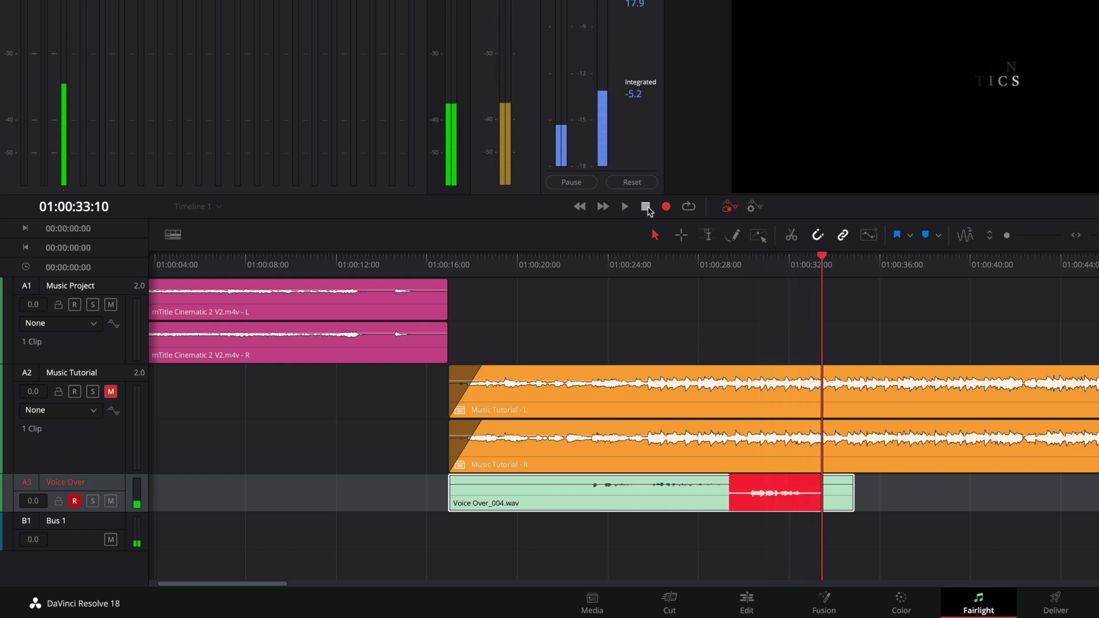
click(647, 207)
click(844, 493)
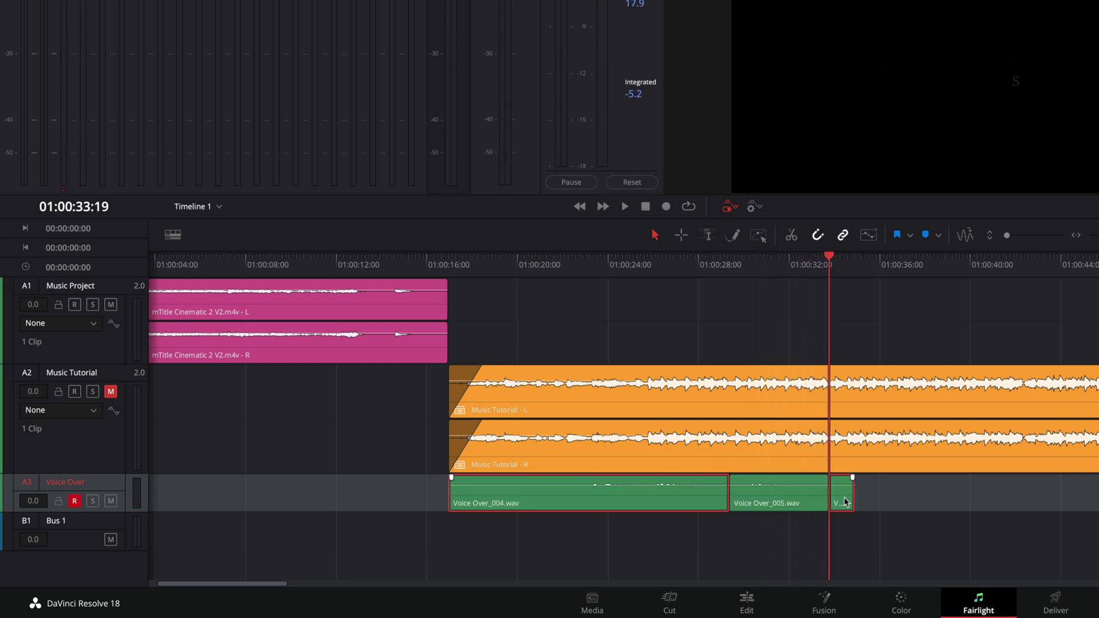
click(706, 262)
key(space)
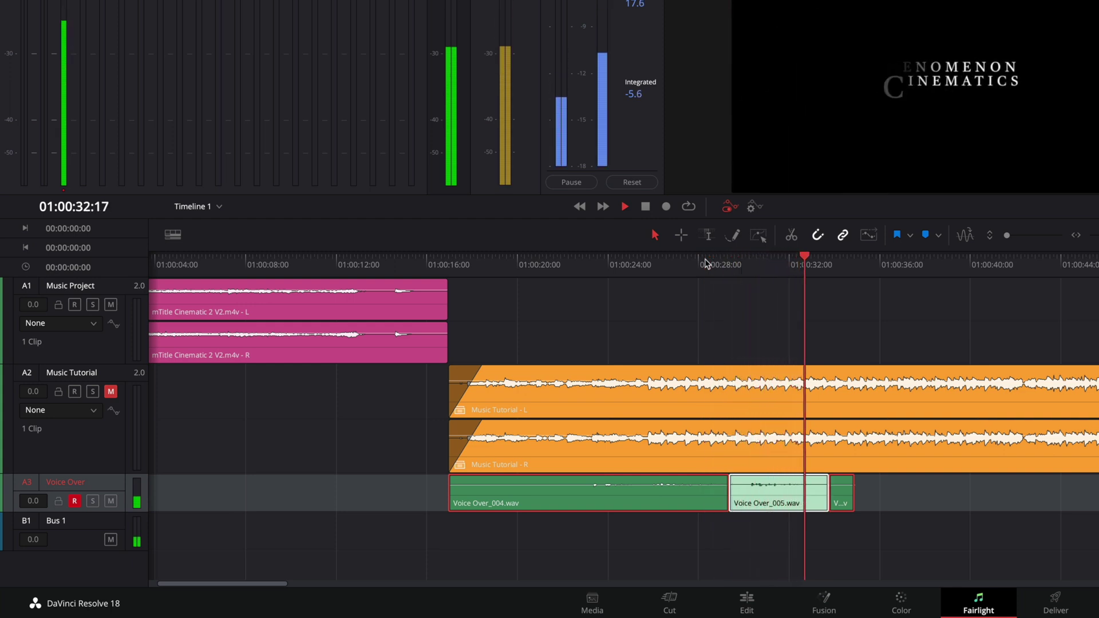
- Raise the Voice Over_004 and _005 clip volumes, set the A3 fader to -2.4 dB, then go to Edit
key(space)
drag(659, 485, 658, 478)
drag(778, 487, 813, 478)
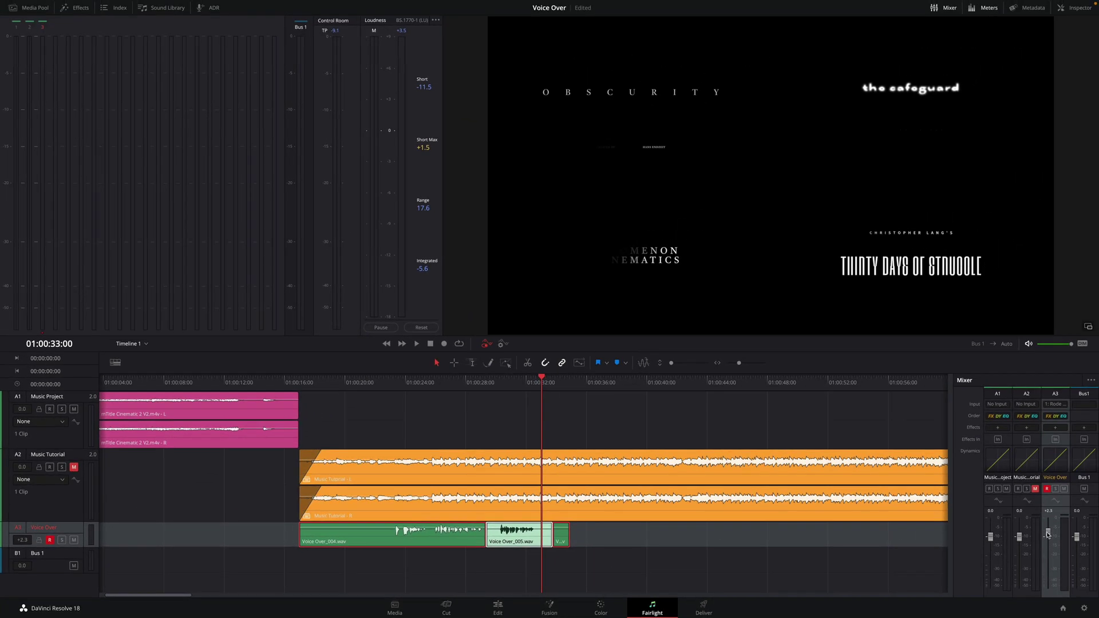
drag(1051, 540, 1051, 545)
click(497, 608)
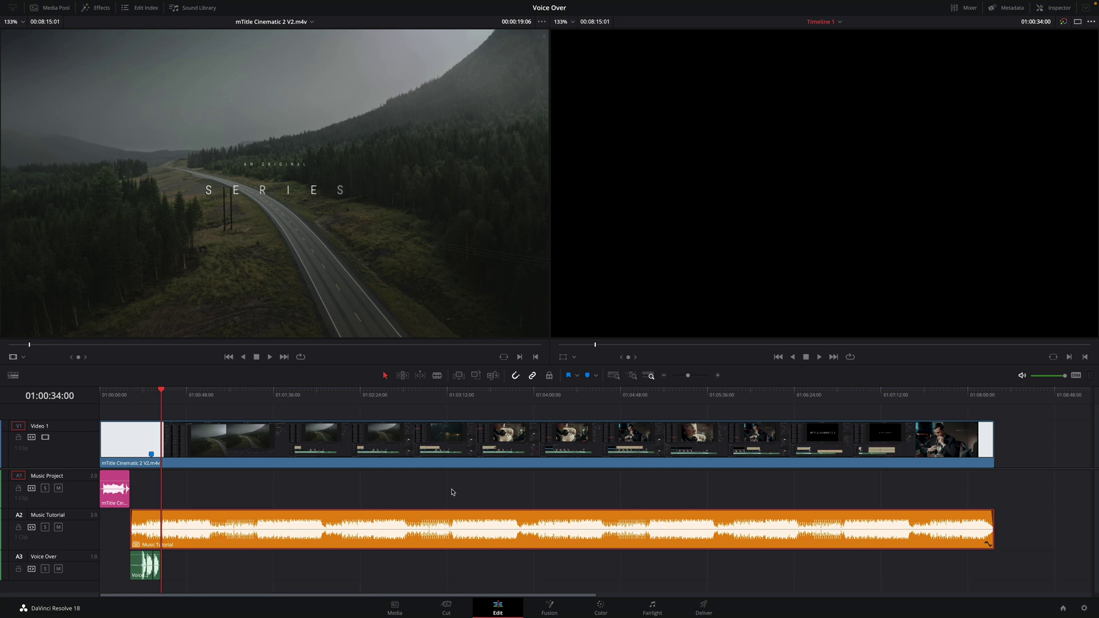
- In Audio MIDI Setup, verify Rode Podcaster's format is 48000 Hz, then return to Resolve
key(ctrl+Right)
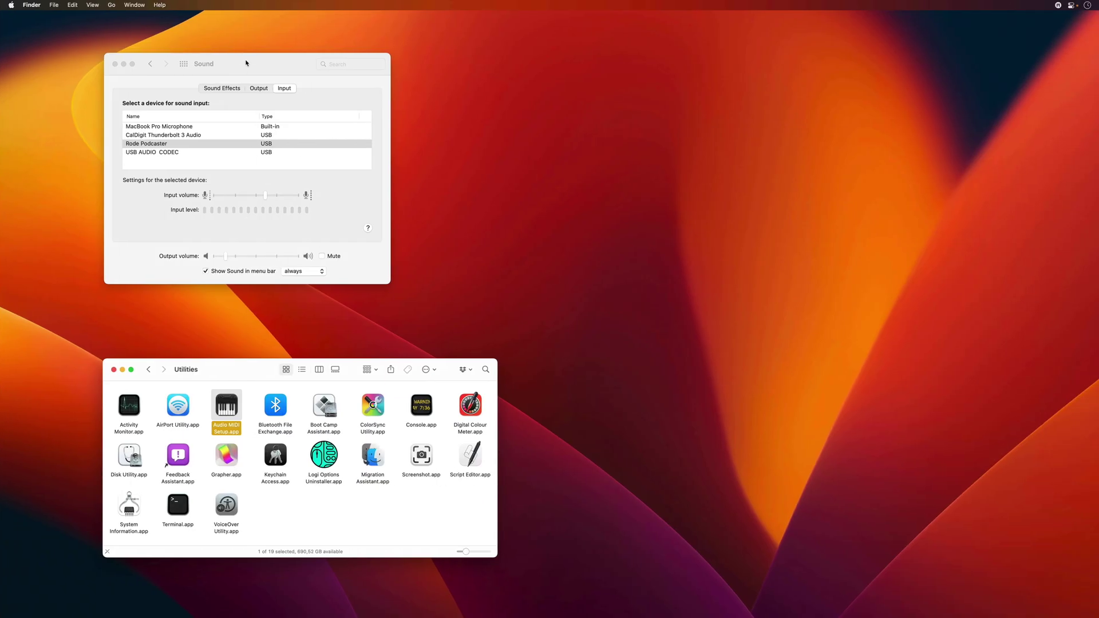
click(246, 63)
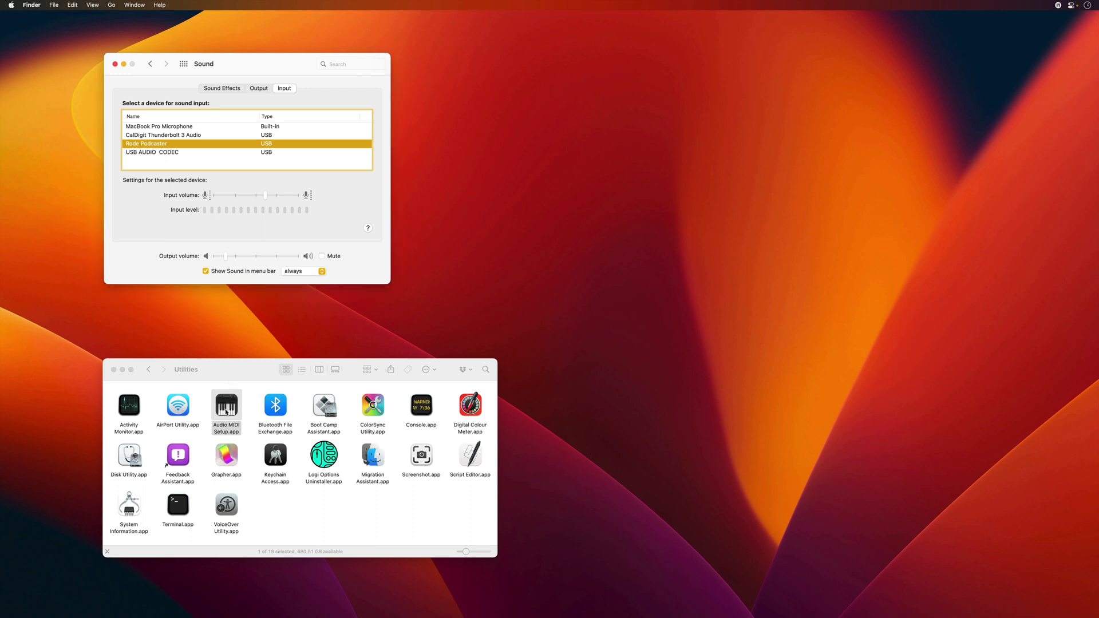
double_click(226, 411)
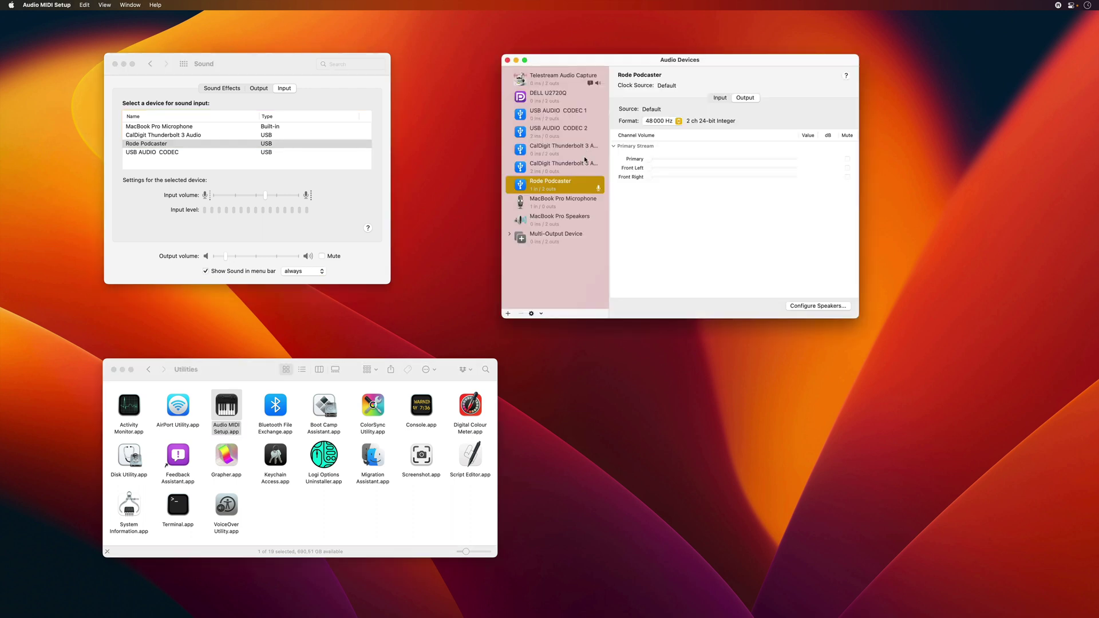
click(672, 123)
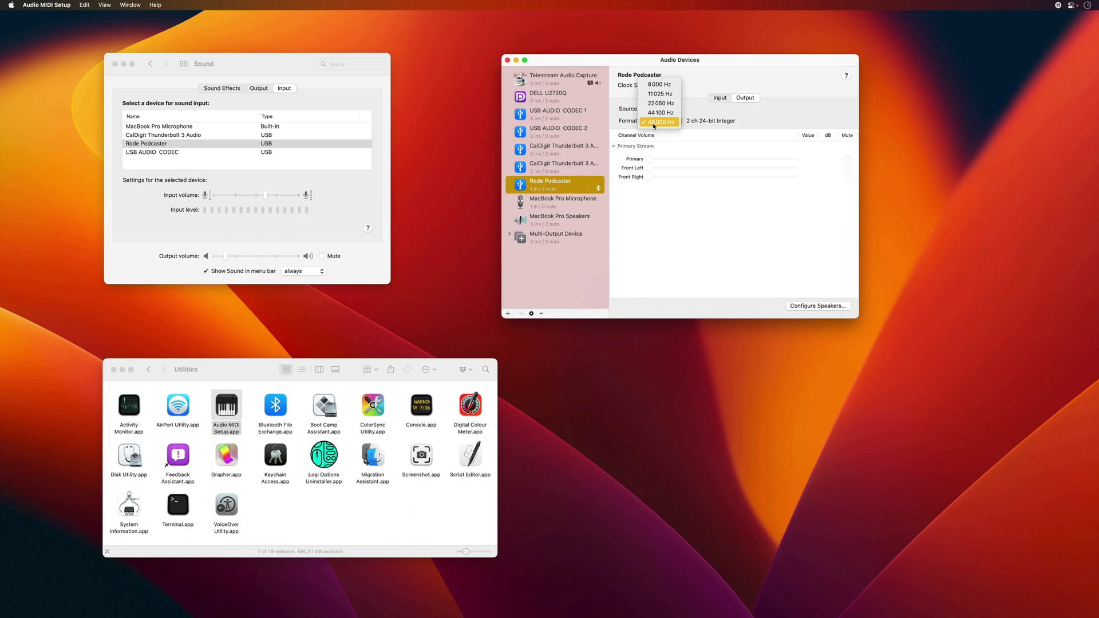
click(655, 123)
key(ctrl+Left)
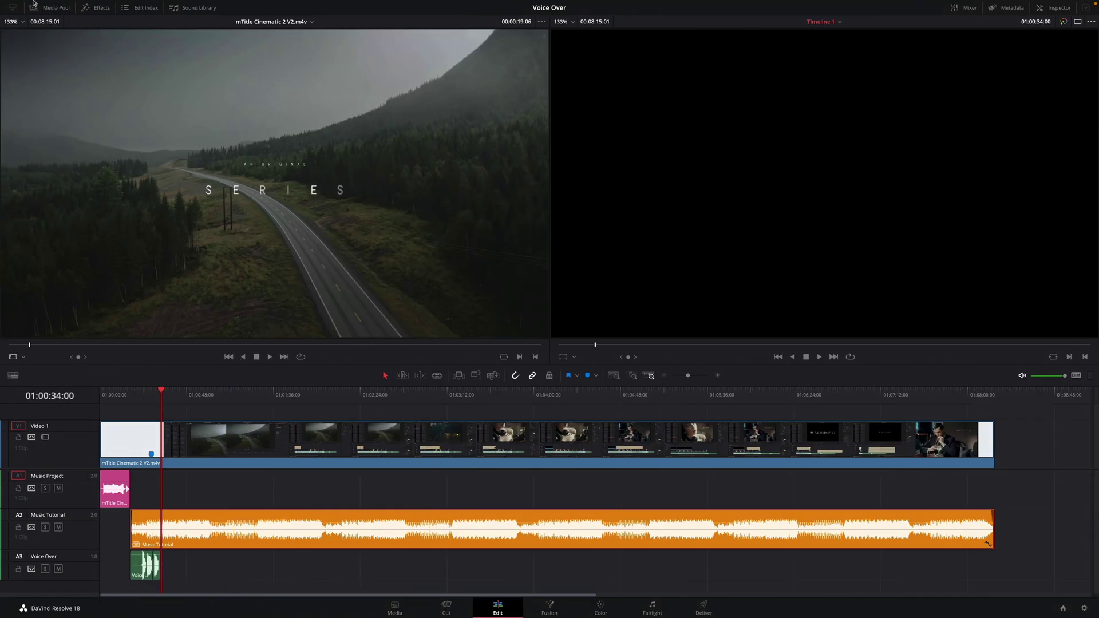
- Check Rode Podcaster is the Input device in Video and Audio I/O preferences, then cancel
click(35, 5)
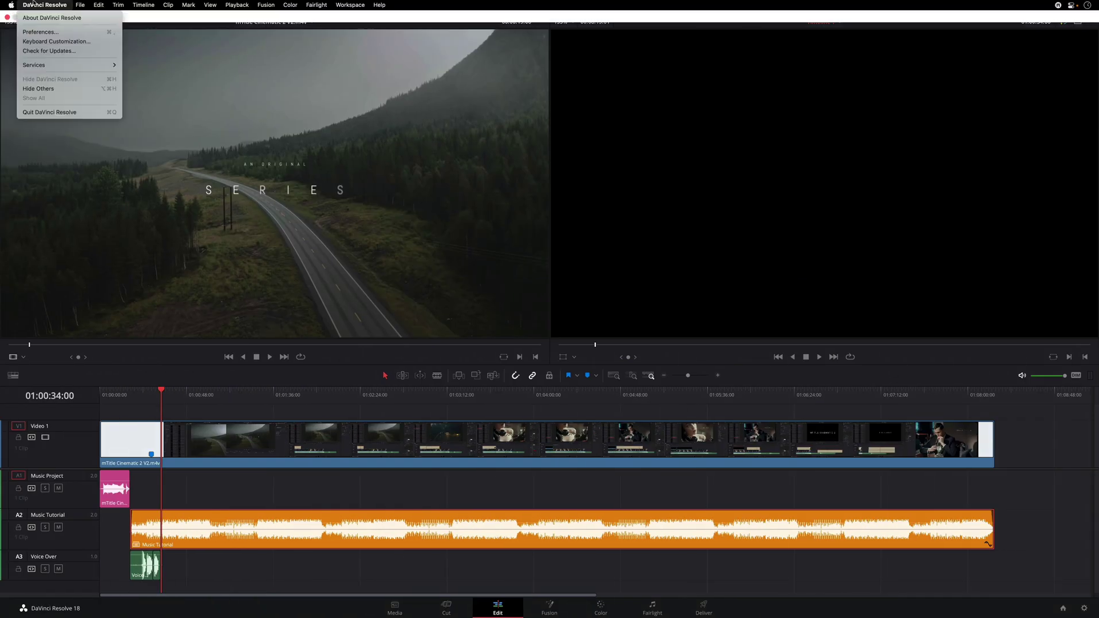
click(39, 32)
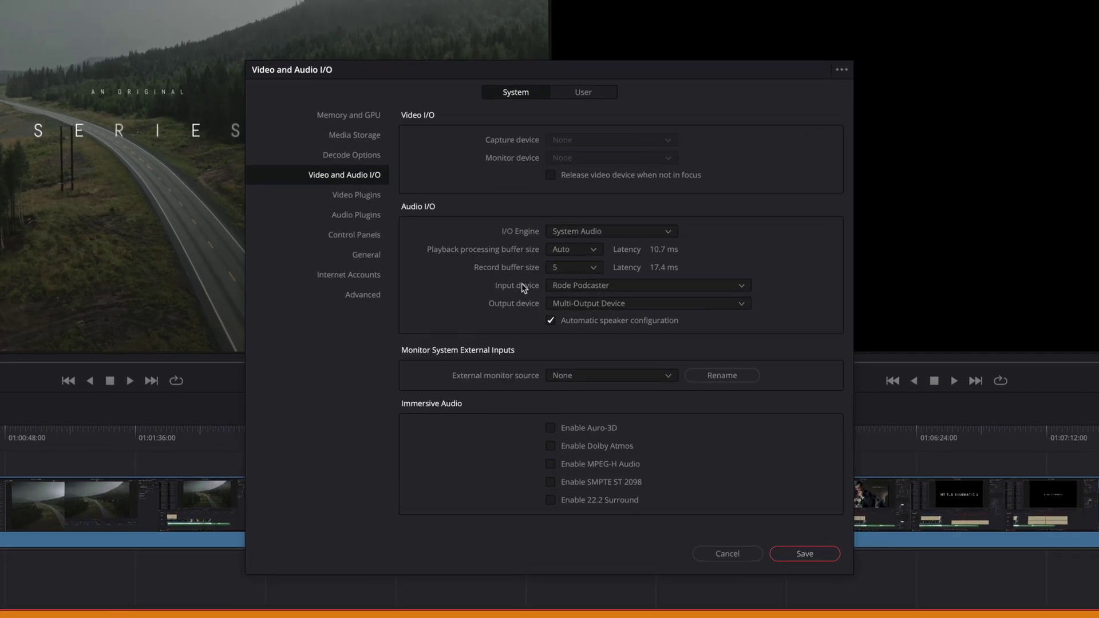
click(576, 286)
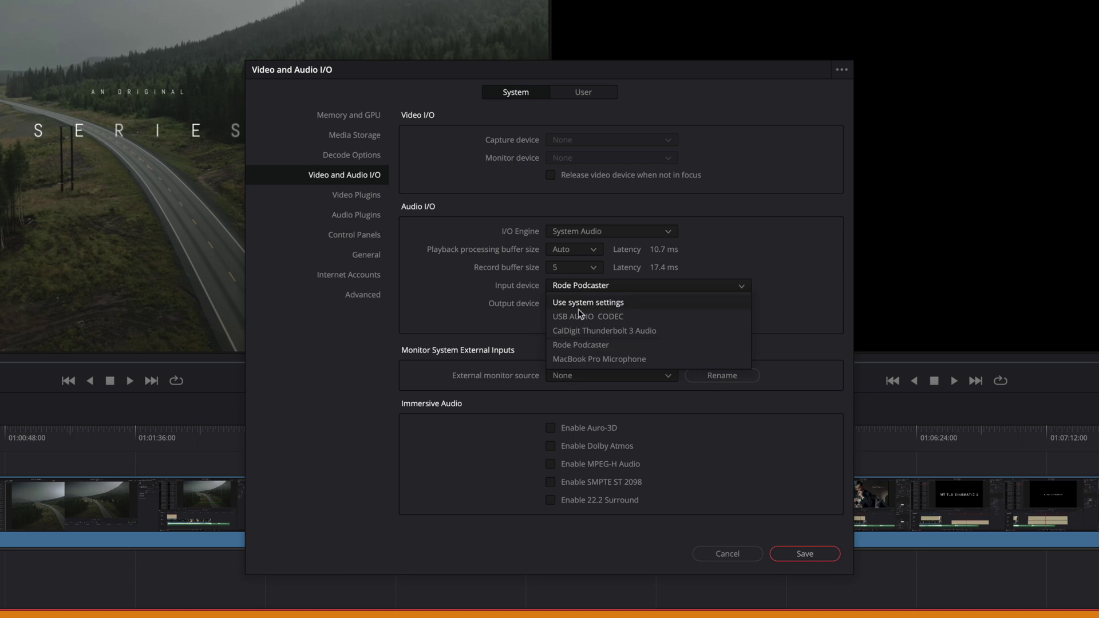
click(597, 346)
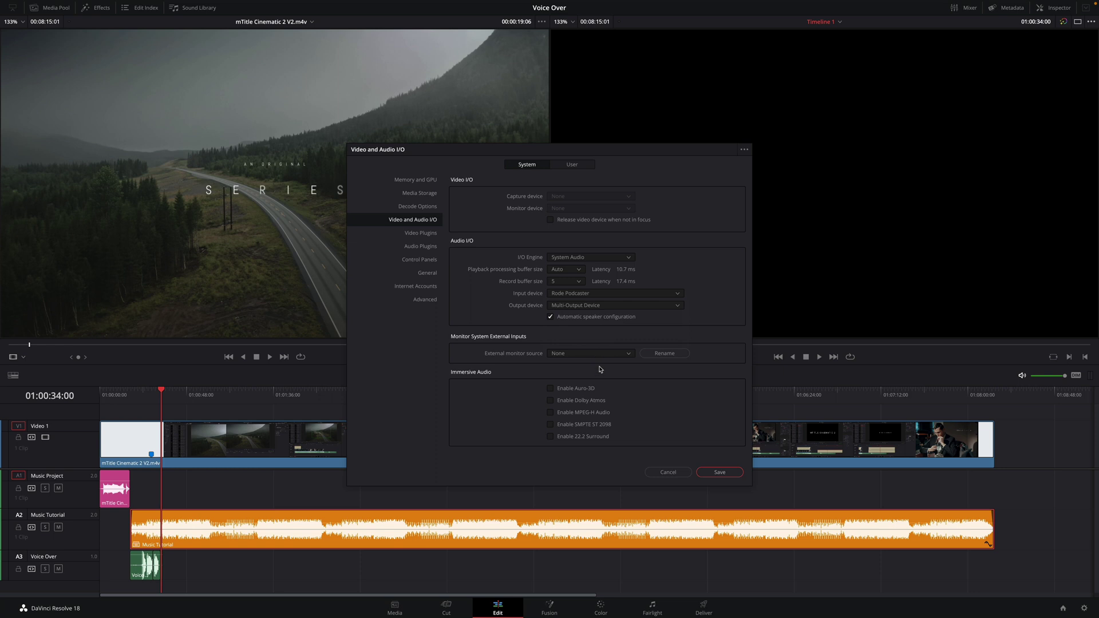
click(666, 472)
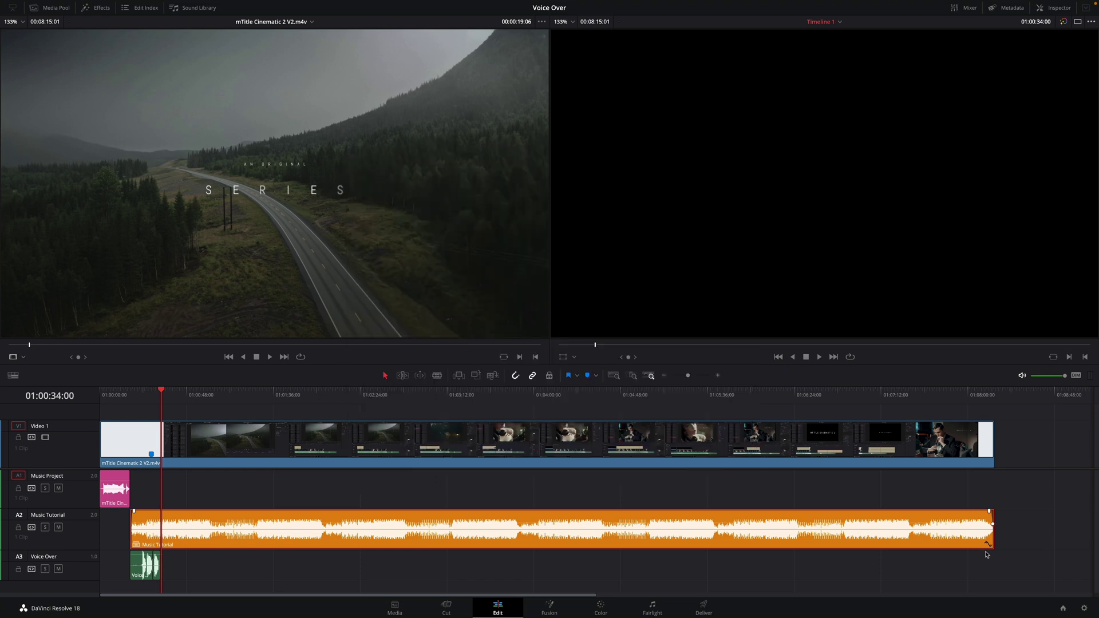
- Inspect the 'Save clips to' path in Project Settings > Capture and Playback
click(1085, 610)
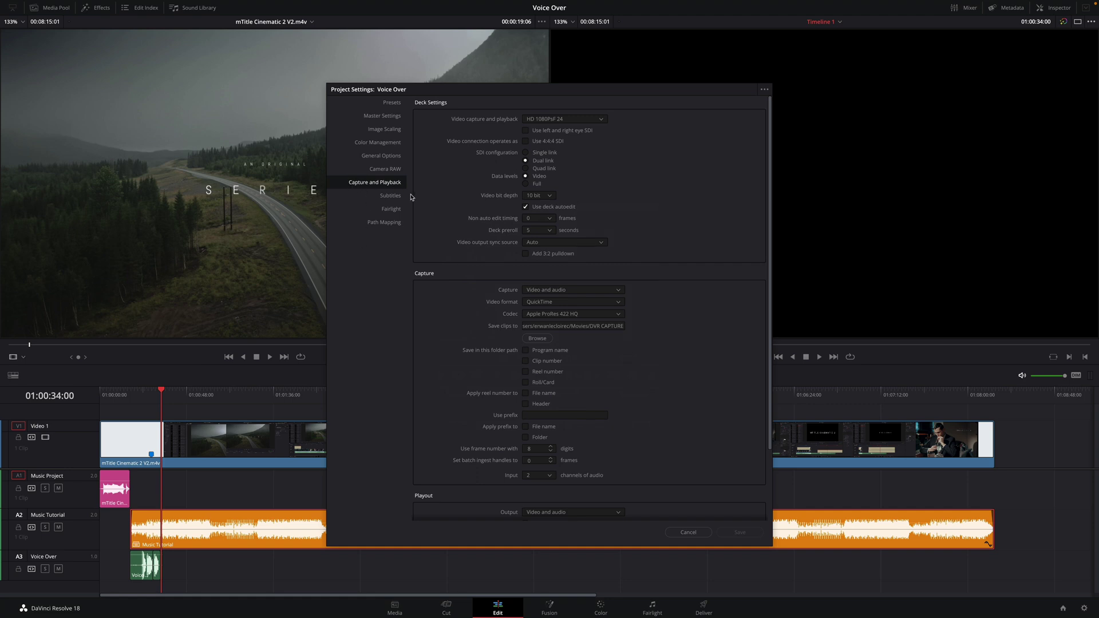
click(544, 326)
drag(534, 326, 631, 333)
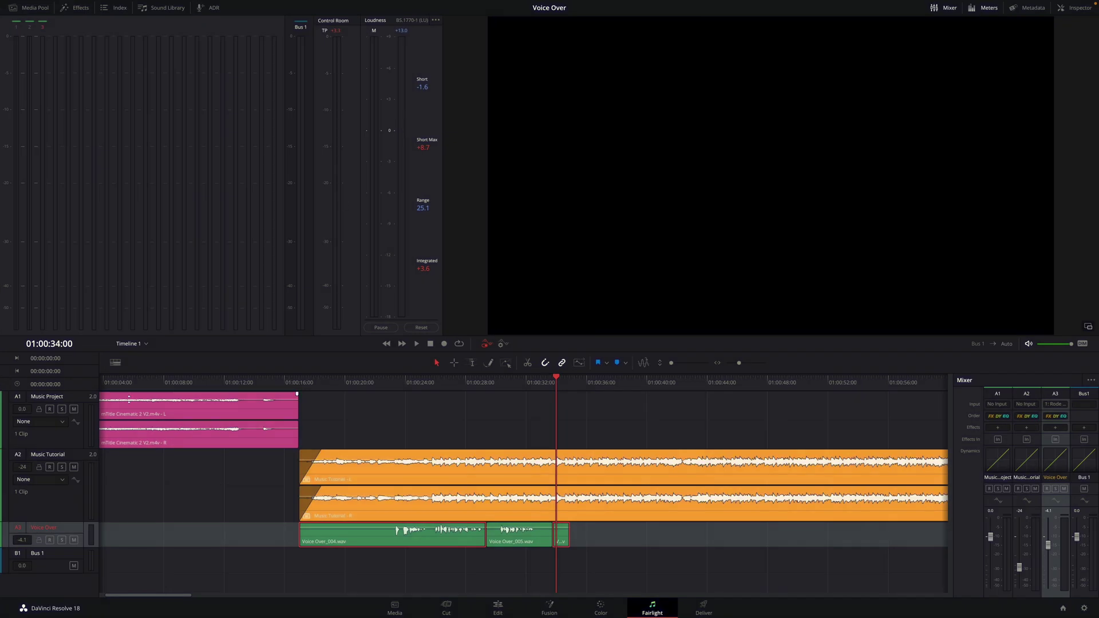
- Arm A3, record a trial take at 01:00:35:19, then delete the Voice Over_010 take
click(49, 541)
click(584, 383)
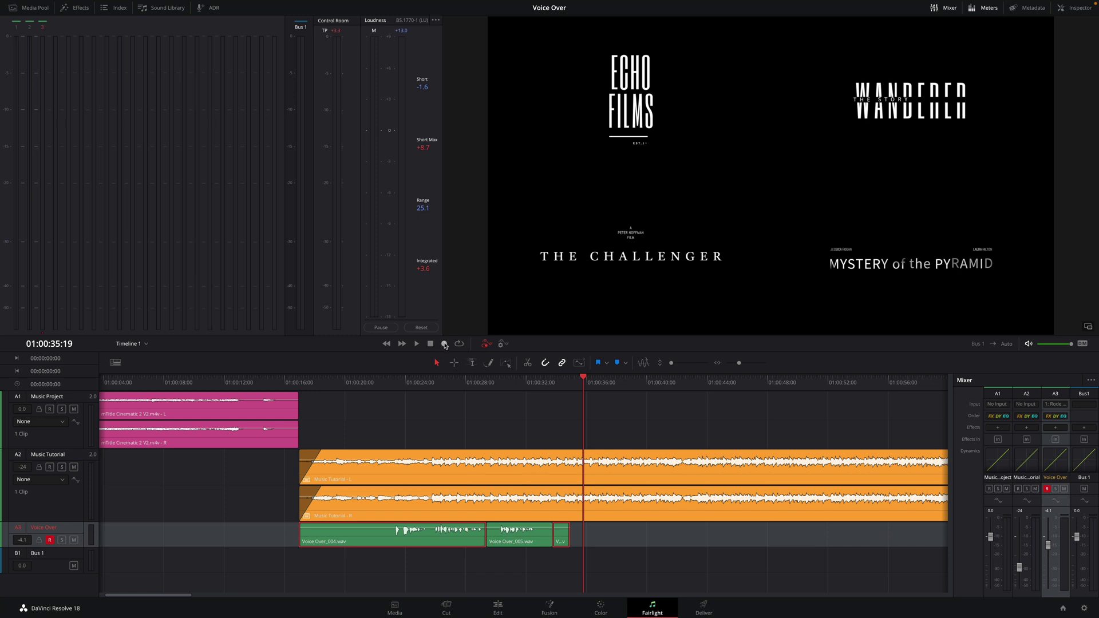
click(444, 344)
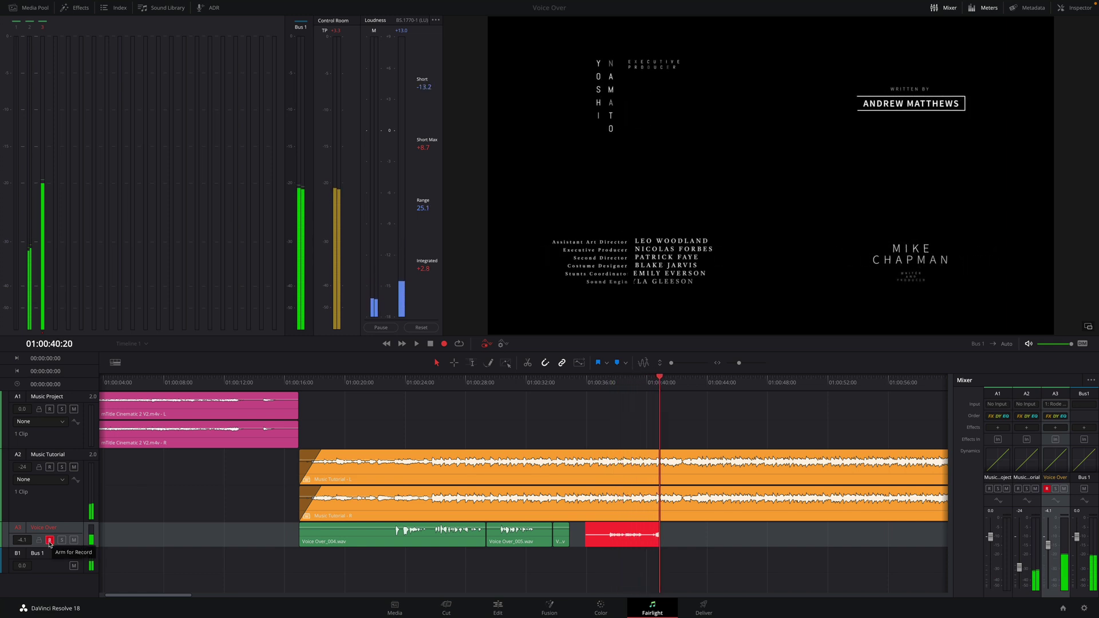
key(space)
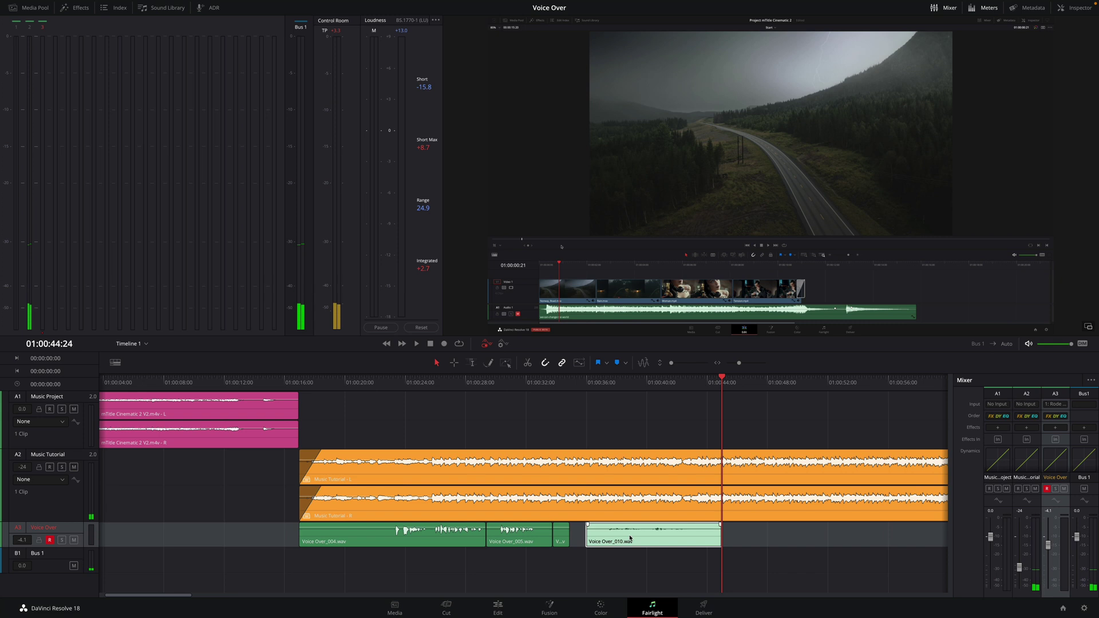
key(Delete)
- Set Fairlight > Input Monitor Style to Auto
mouse_move(236, 3)
click(309, 6)
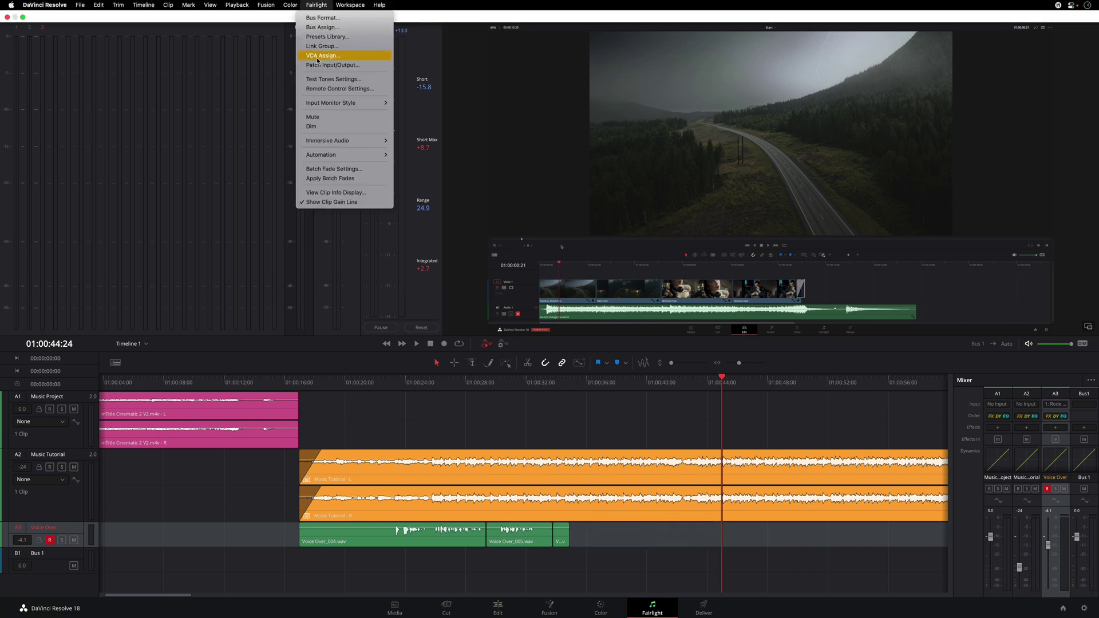
mouse_move(366, 102)
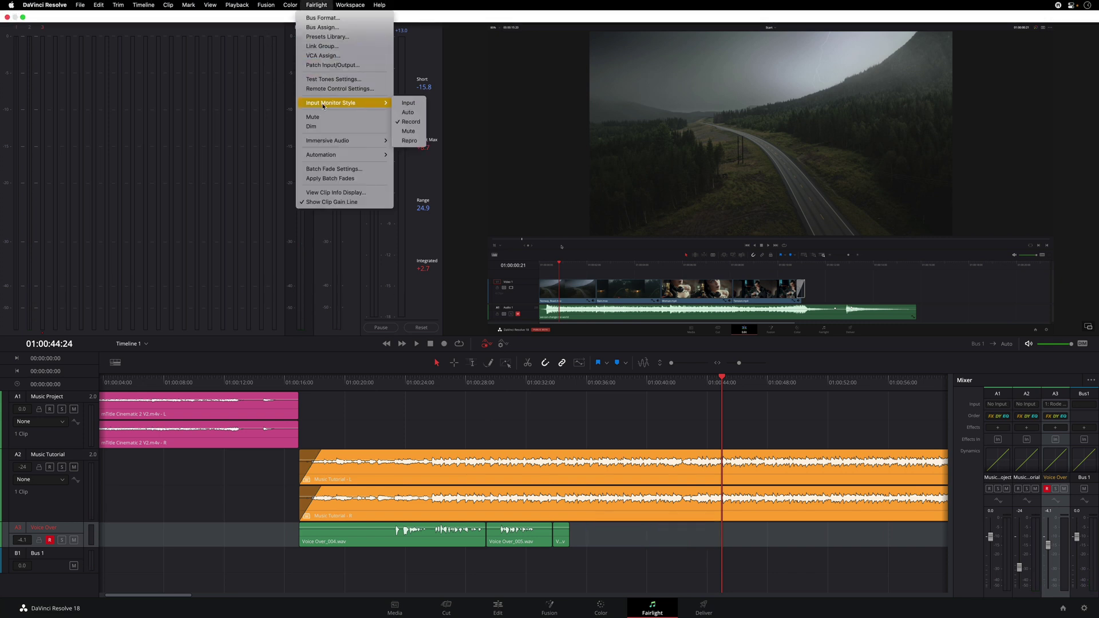
click(411, 116)
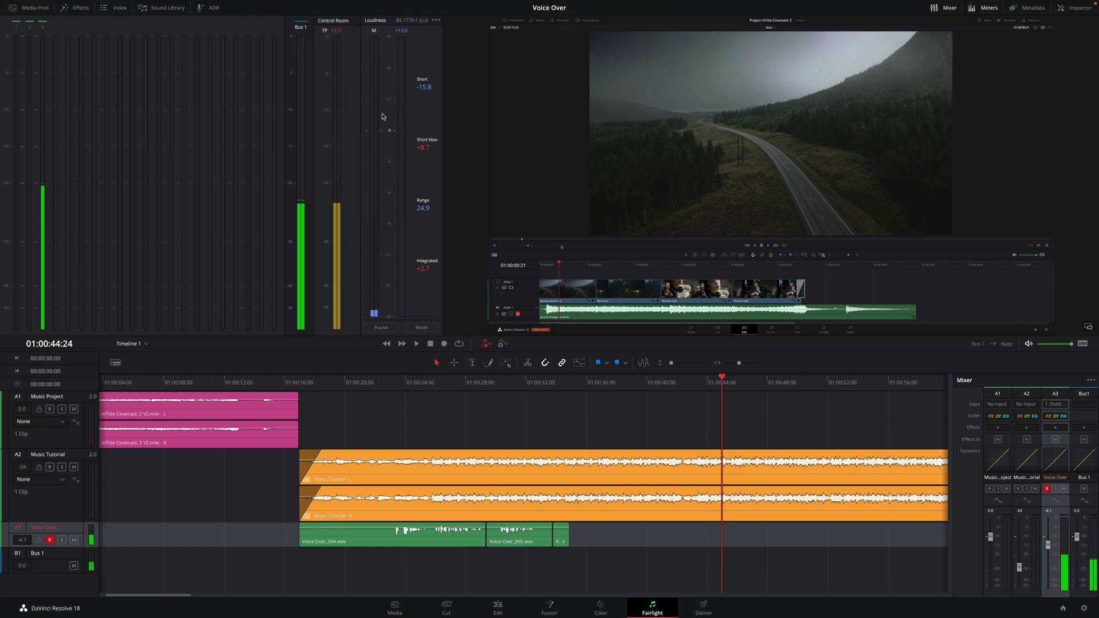